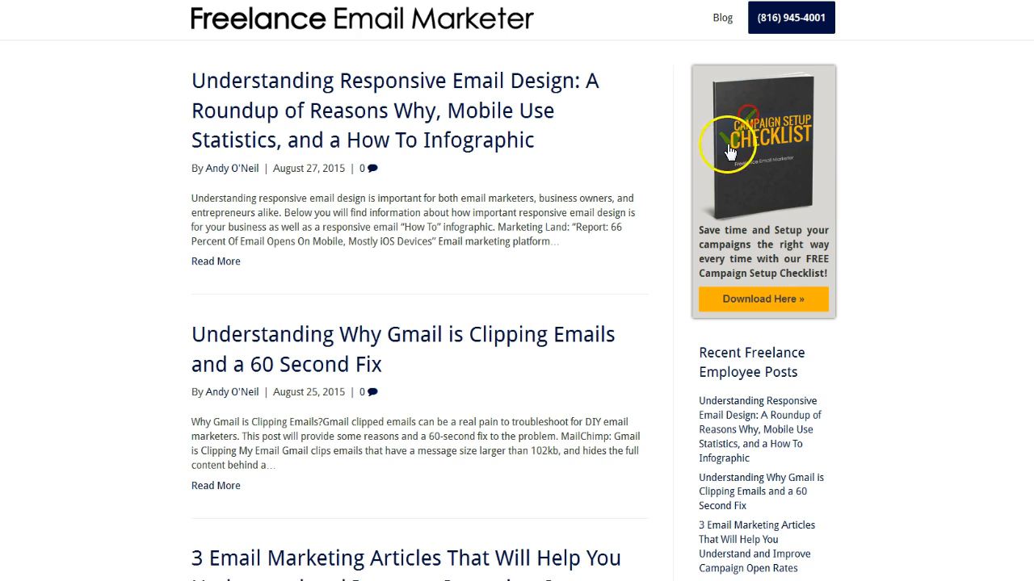
Check the checklist image's info: 213.93 KB, 795 × 1,003 px, scaled to 190 × 242 px
right_click(751, 125)
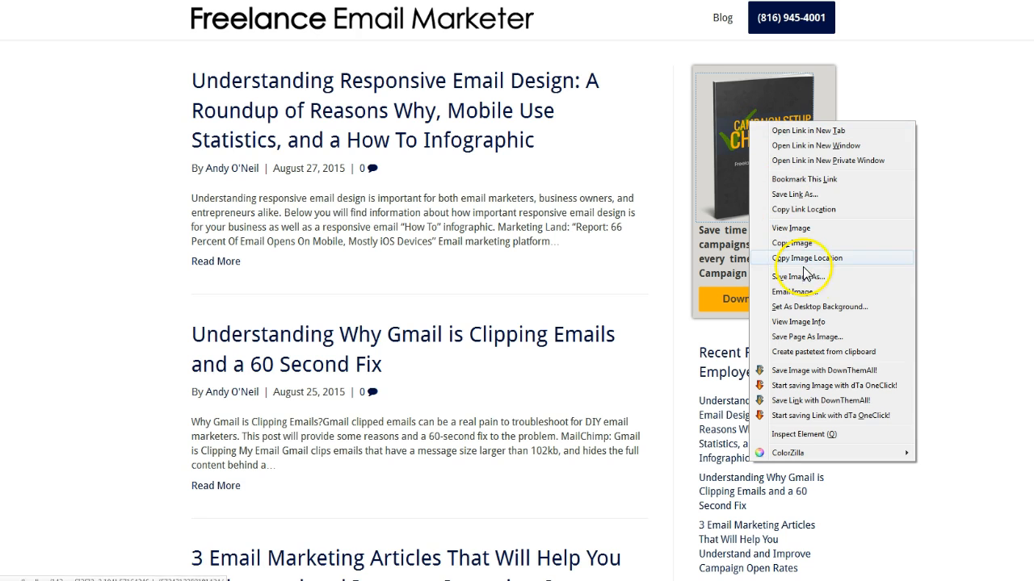
left_click(802, 323)
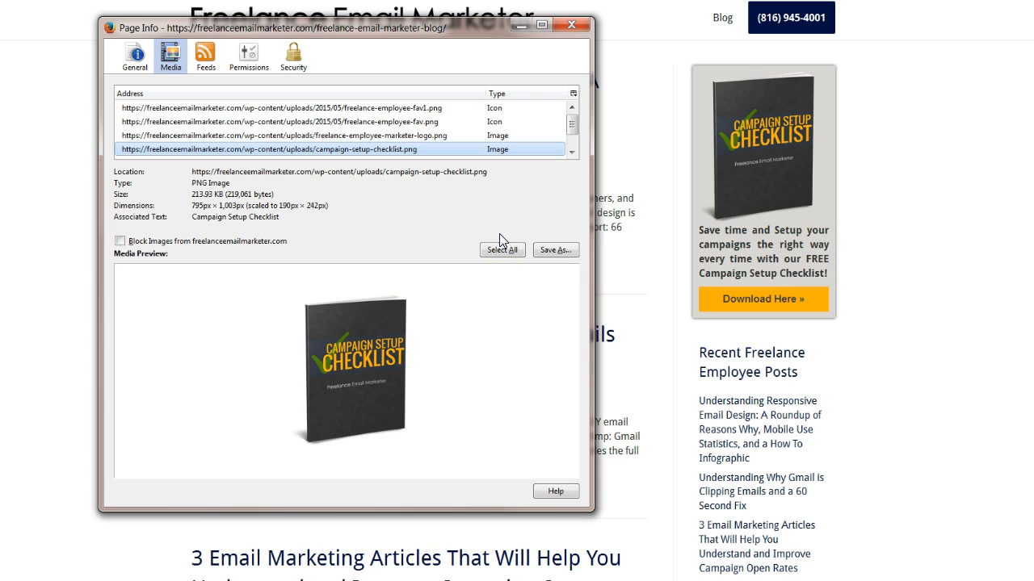
left_click(225, 194)
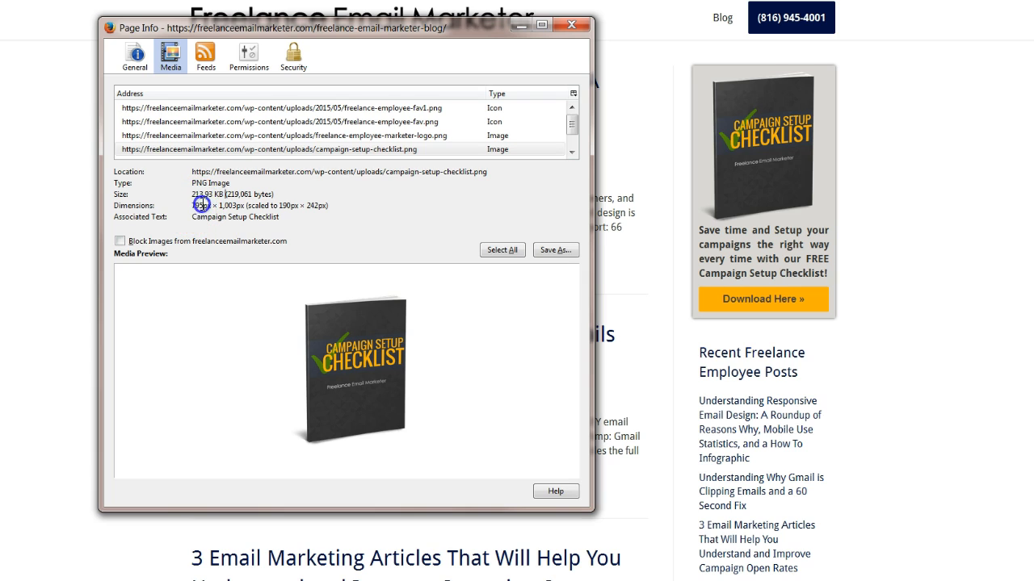
triple_click(255, 205)
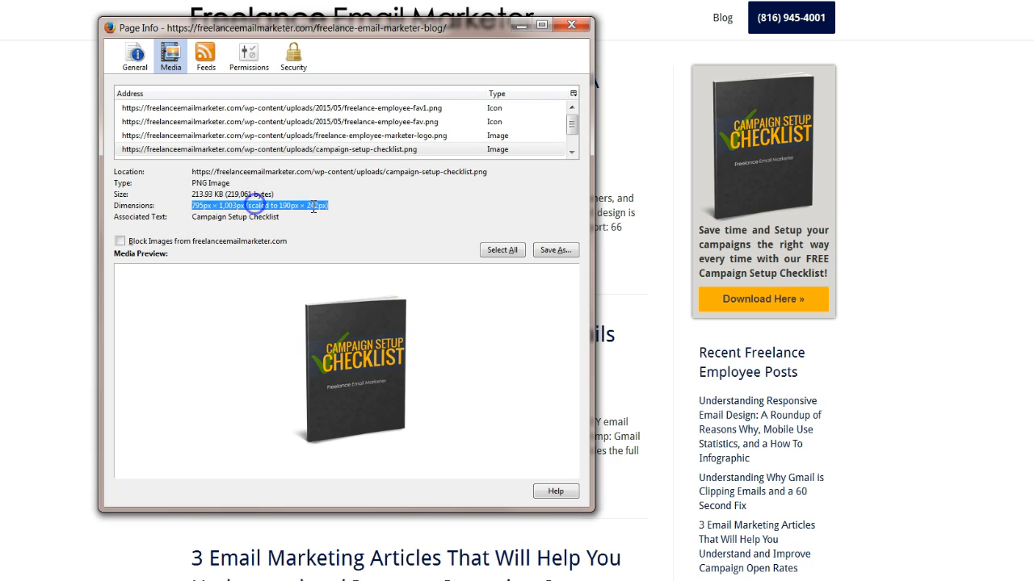
left_click(211, 209)
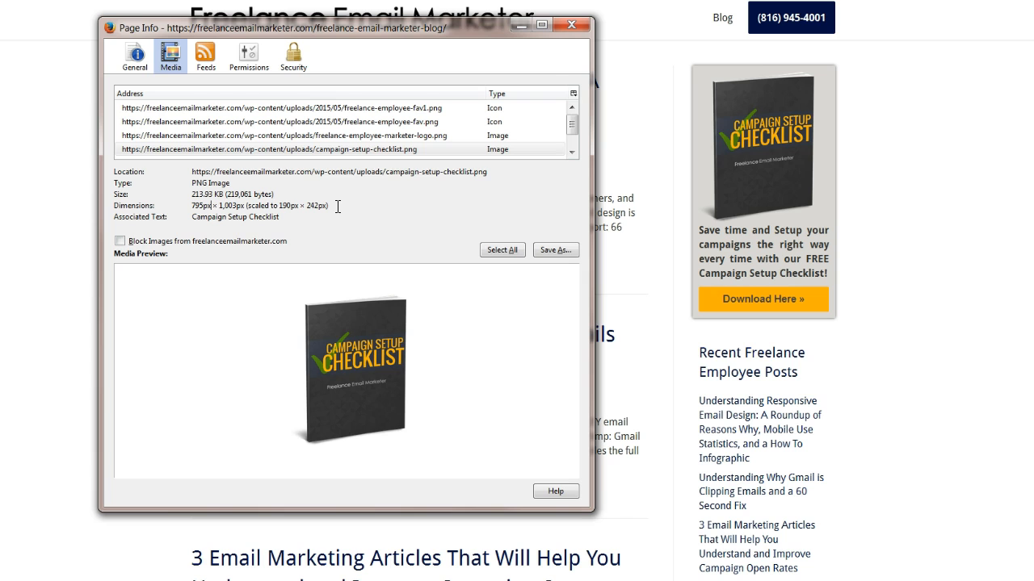
left_click(572, 25)
View the checklist image alone at full size, recheck its file size, and close the details window
right_click(744, 131)
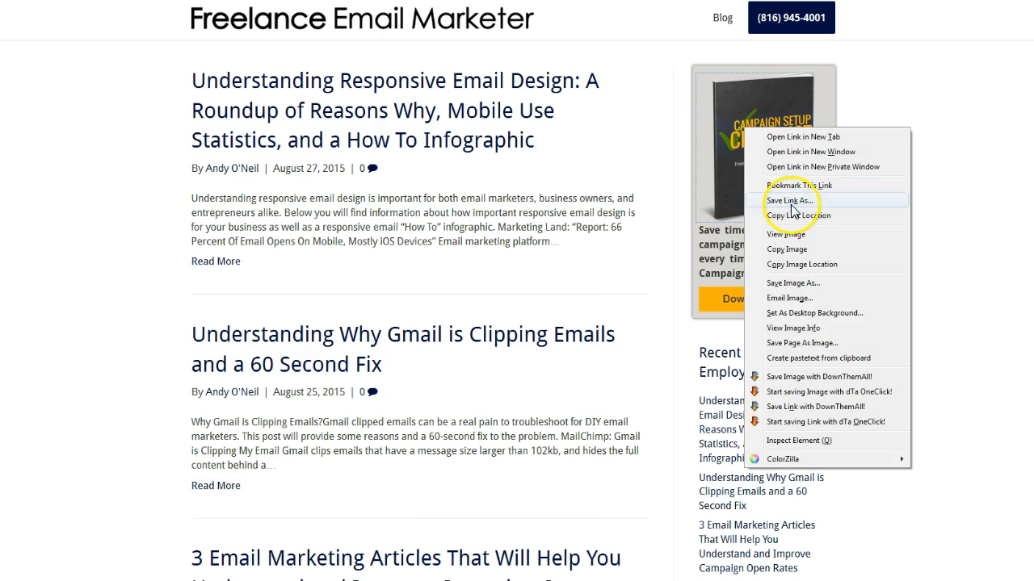
left_click(790, 234)
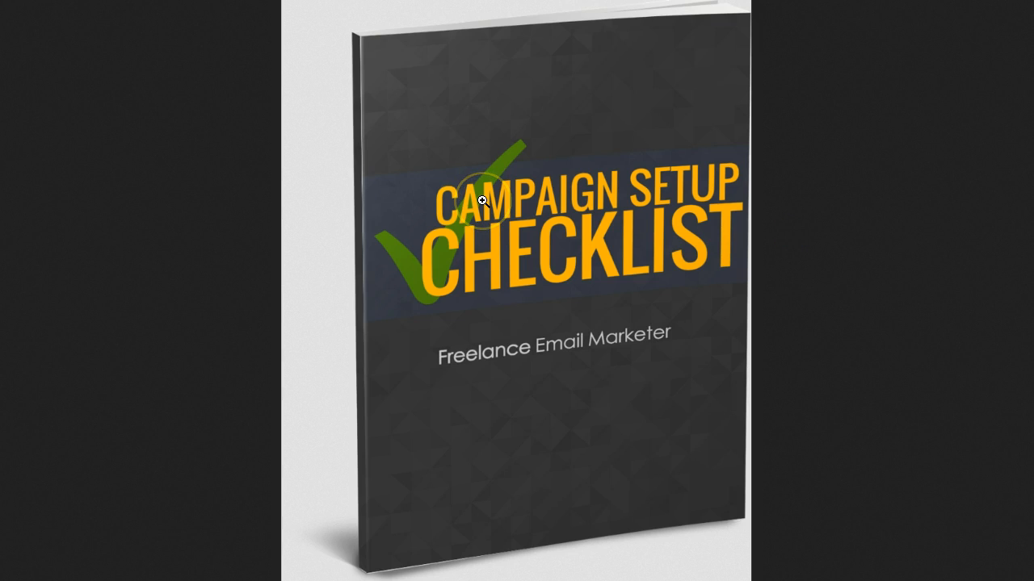
left_click(482, 199)
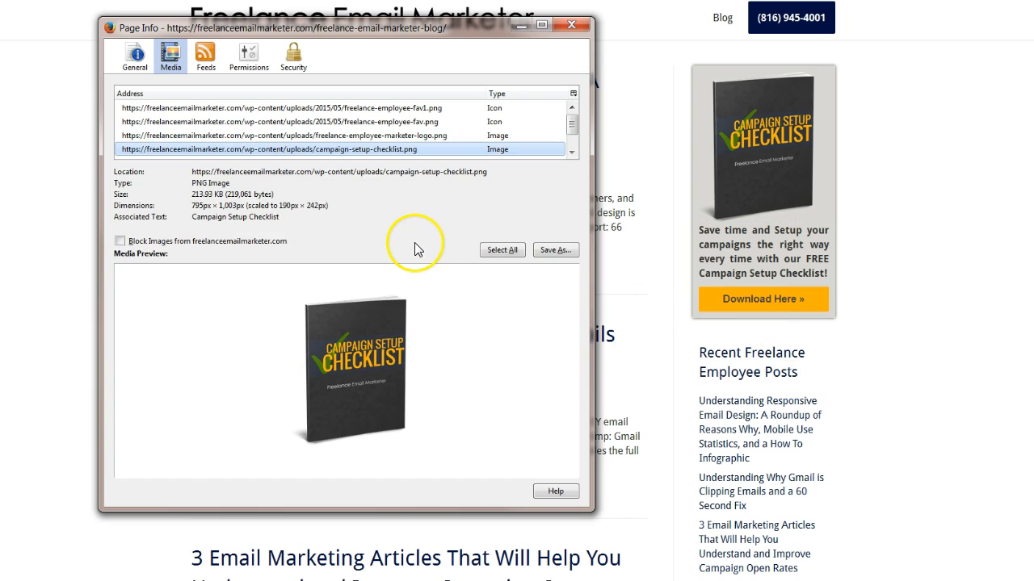
left_click(196, 195)
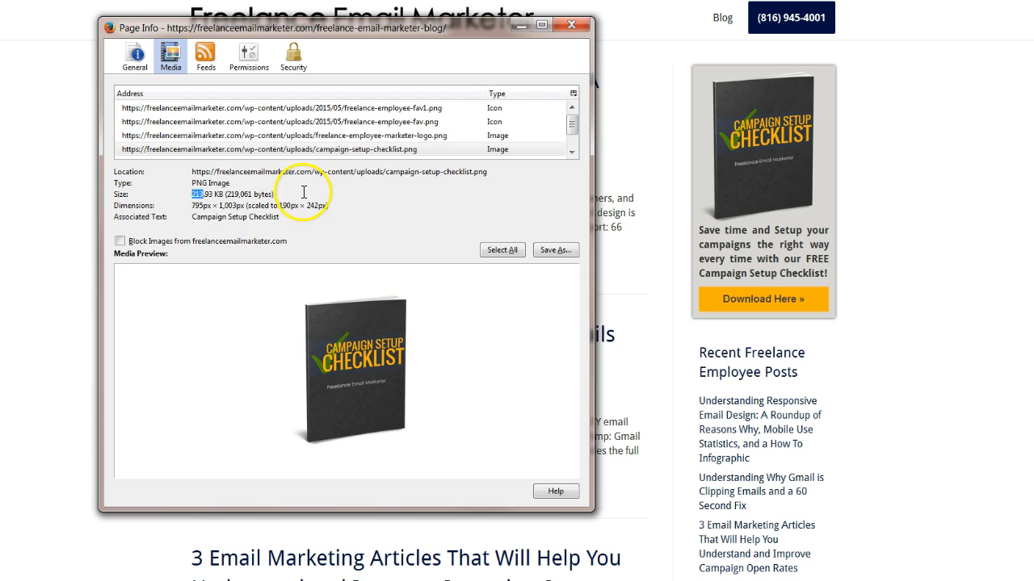
left_click(303, 194)
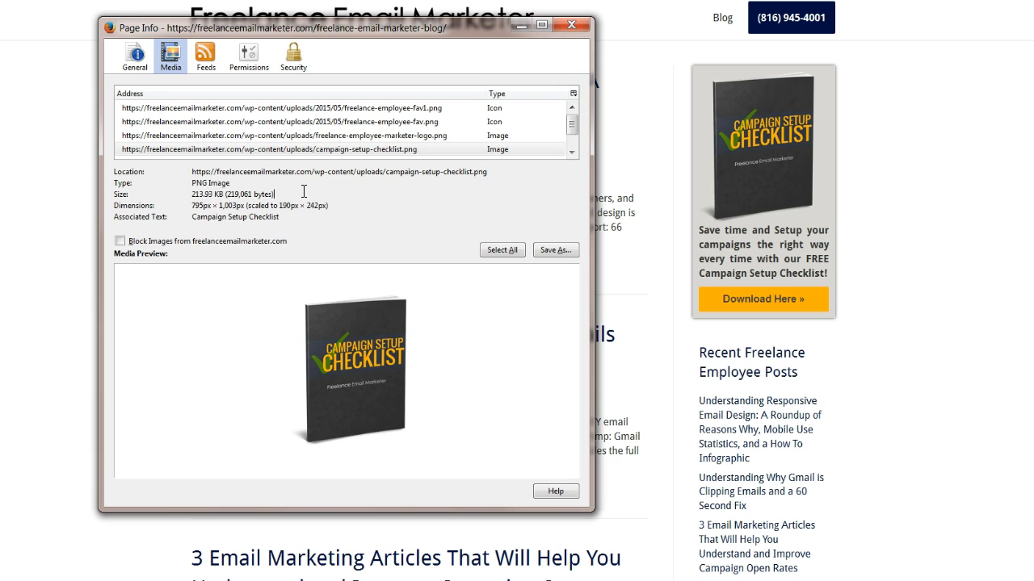
left_click(572, 26)
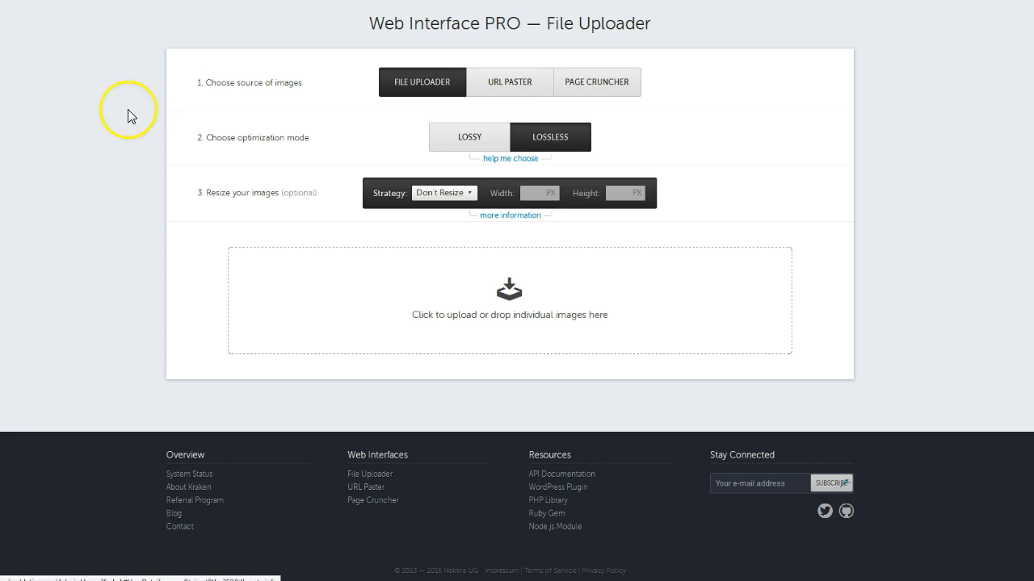
Switch the File Uploader to lossy mode after reading the optimization-mode explanation
scroll(128, 116, "up", 2)
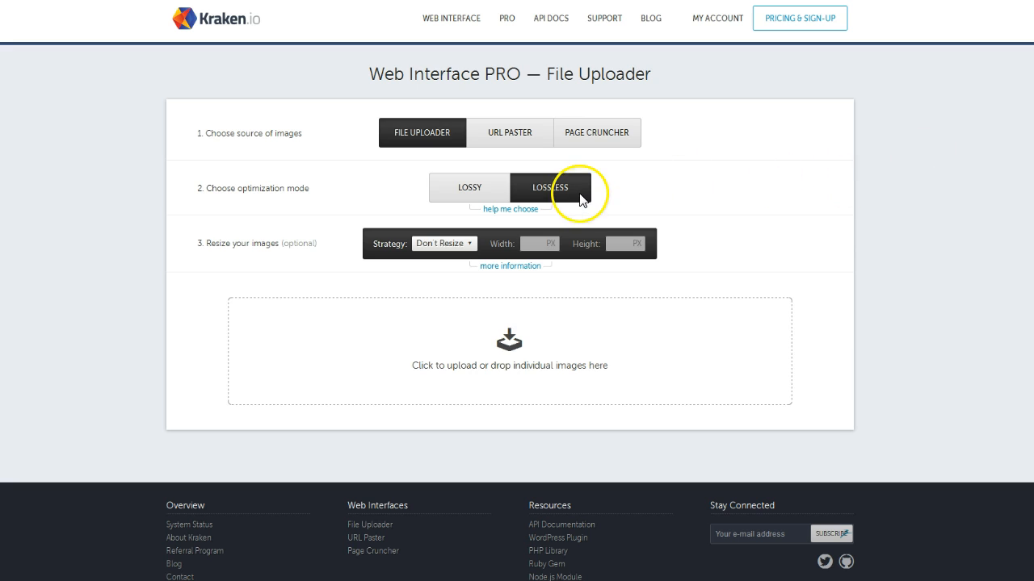
left_click(452, 191)
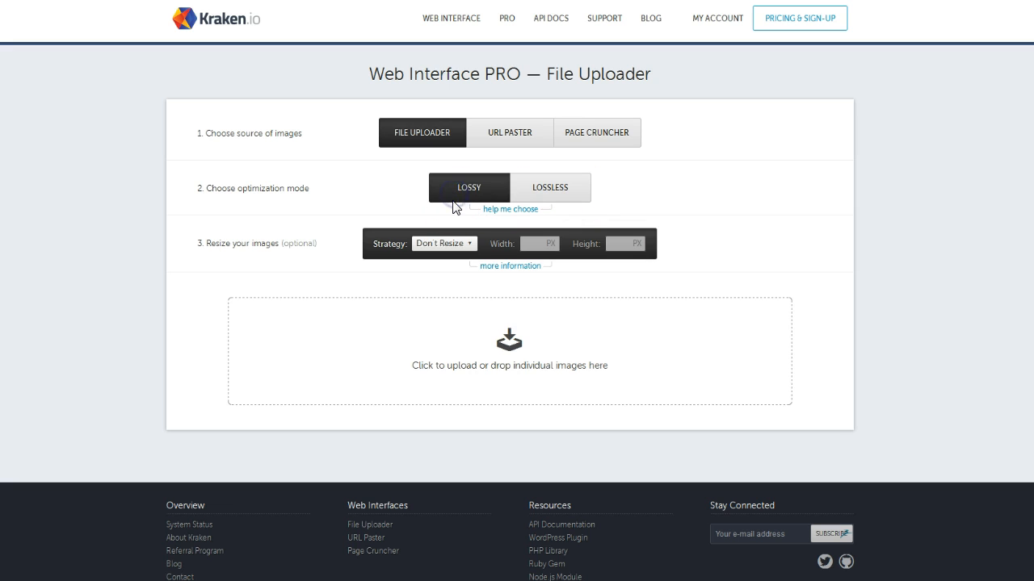
left_click(504, 211)
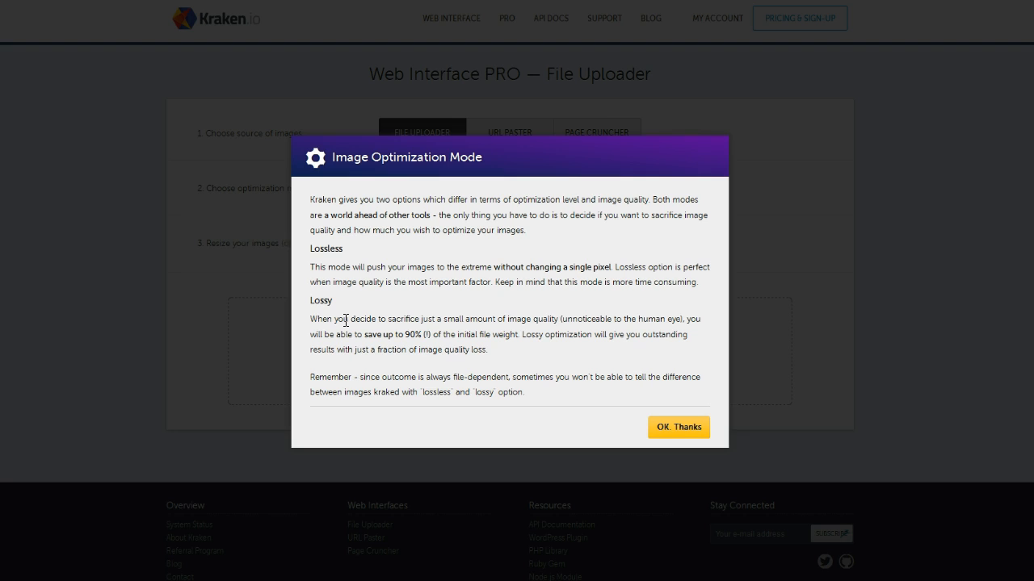
left_click(665, 420)
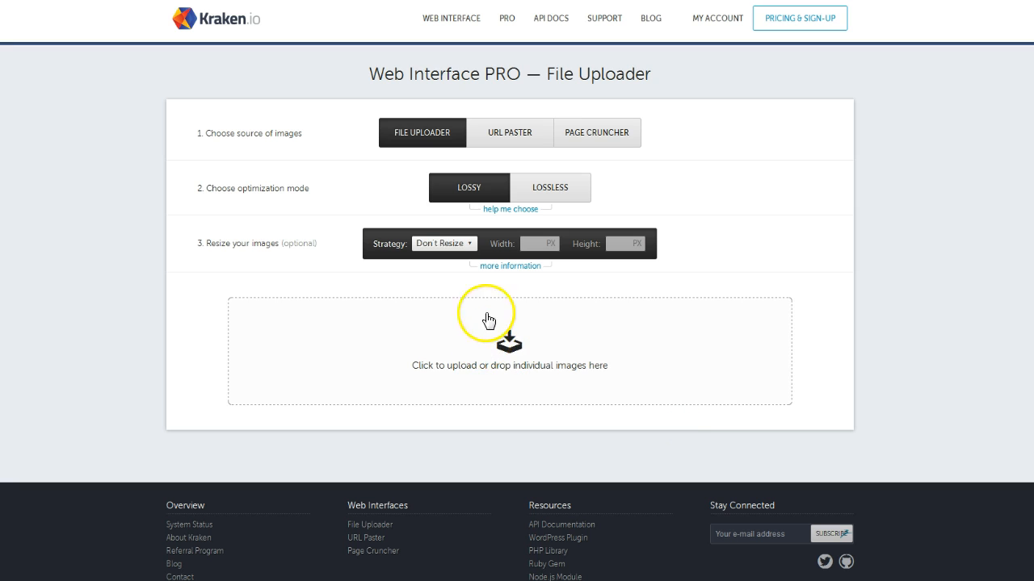
In lossless mode, upload campaign-setup-checklist.png, compressing it from 213.93 KB to 191.90 KB
left_click(549, 187)
left_click(553, 185)
left_click(552, 185)
left_click(553, 185)
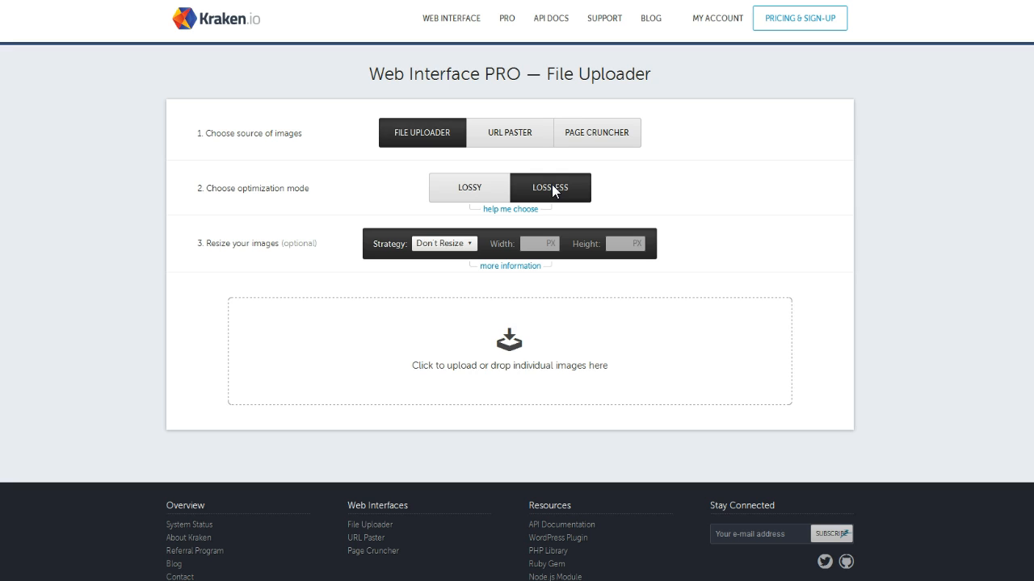
left_click(550, 184)
left_click(549, 187)
left_click_drag(1032, 323, 407, 385)
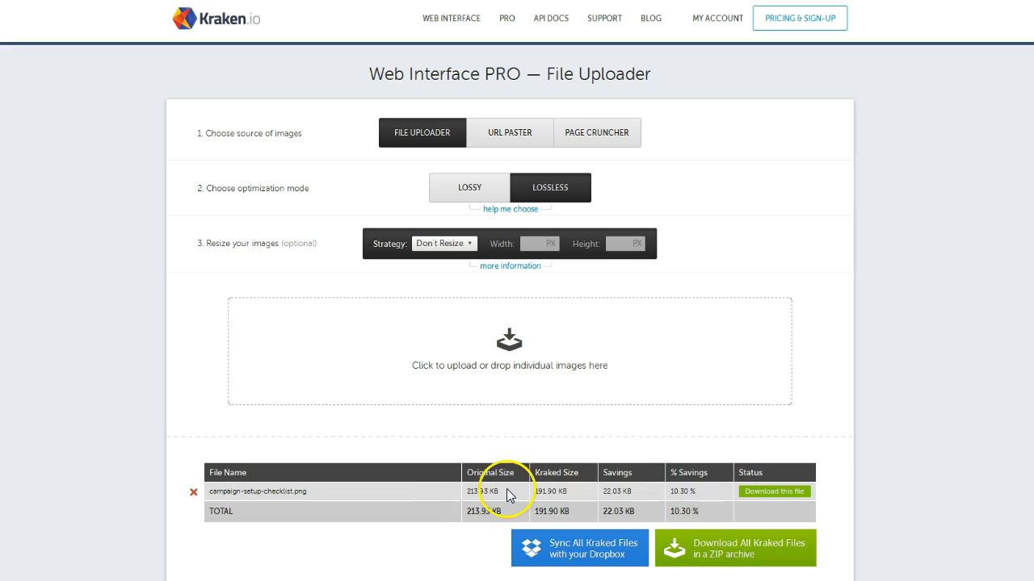
Review the 191.90 KB kraked size and 22.03 KB (10.30%) savings, then select lossy mode
left_click(536, 493)
left_click_drag(537, 493, 569, 498)
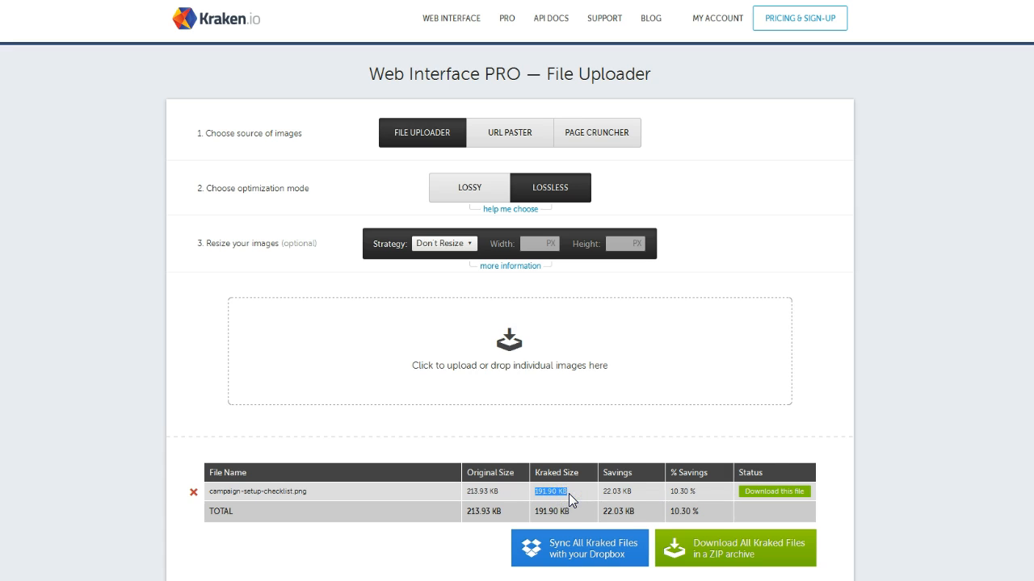
left_click(607, 496)
left_click(921, 454)
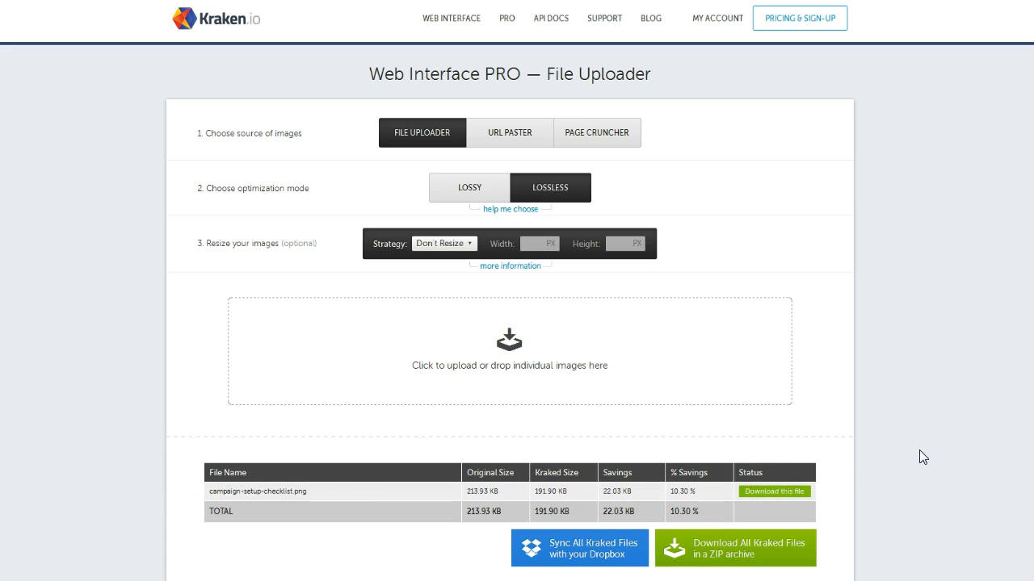
left_click(477, 193)
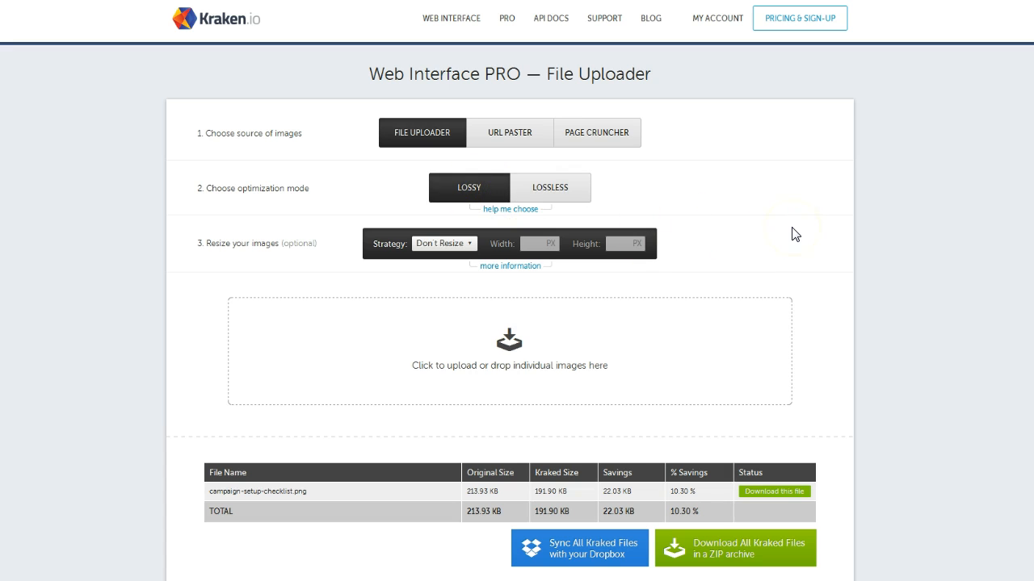
Upload a second copy of the checklist PNG in lossy mode, shrinking it to 96.50 KB (54.89% saved)
left_click_drag(888, 242, 461, 310)
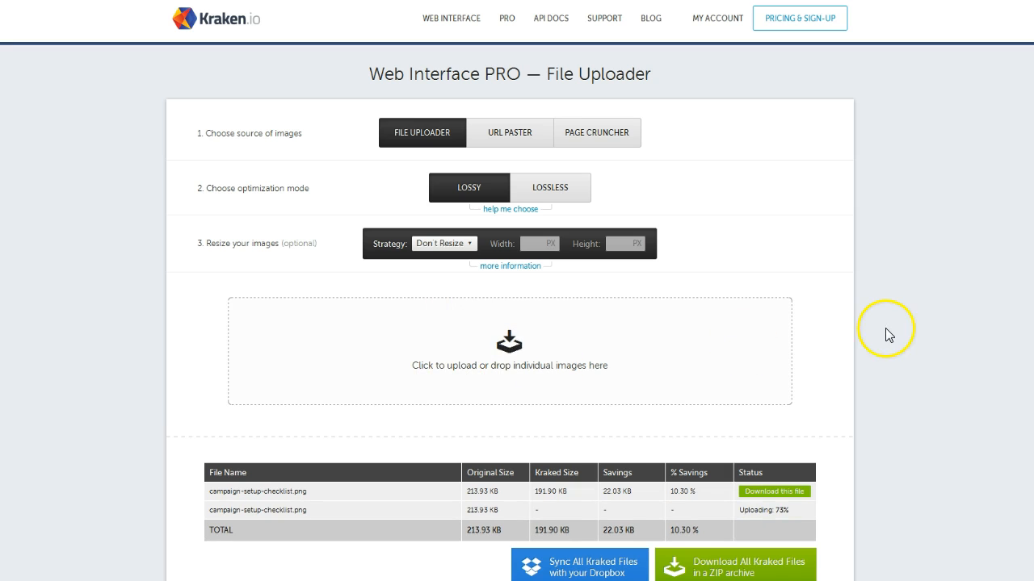
scroll(901, 322, "down", 1)
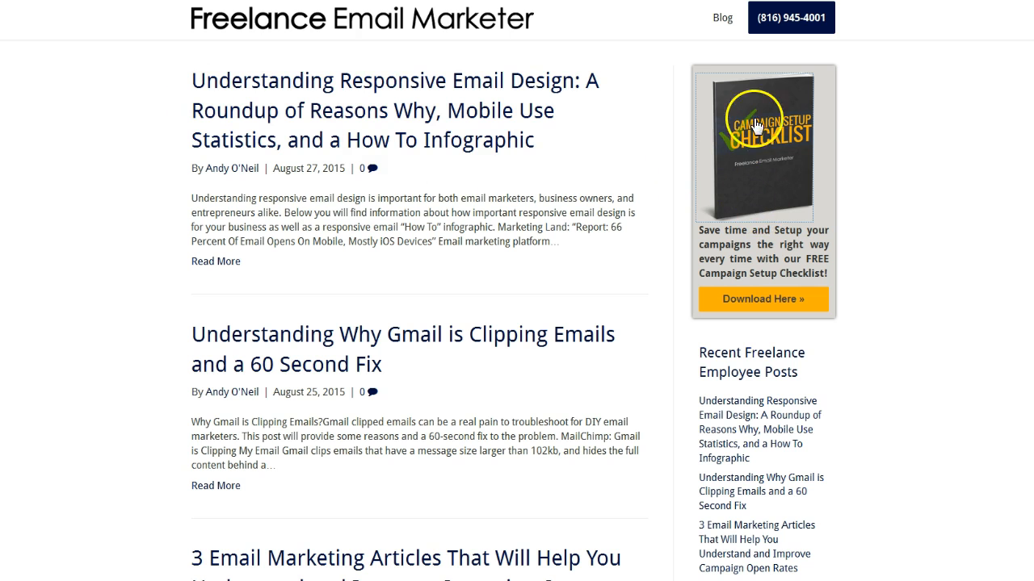
Recheck the checklist image info, noting its 190 × 242 px scaled display size, then close it
right_click(756, 126)
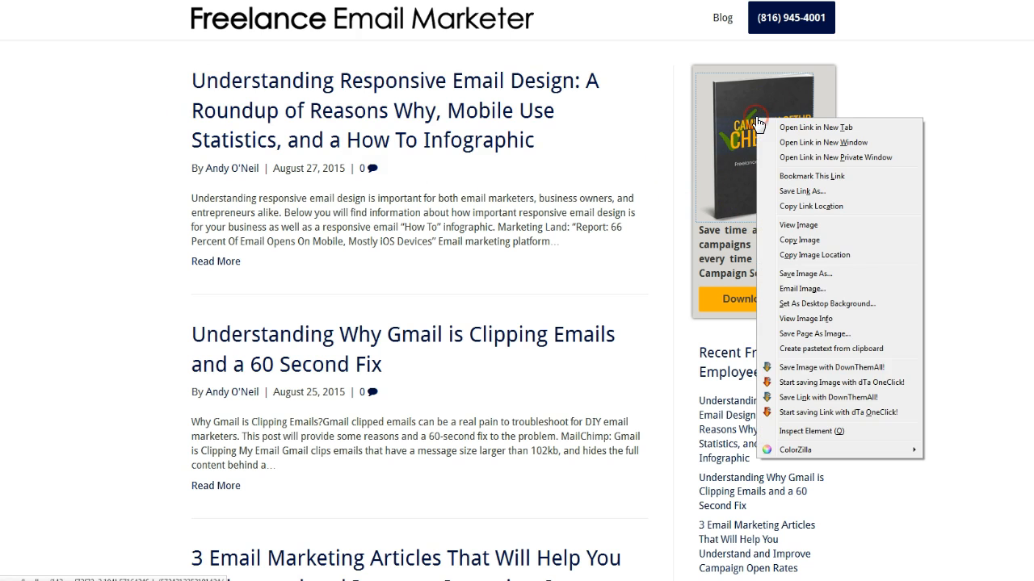
left_click(807, 319)
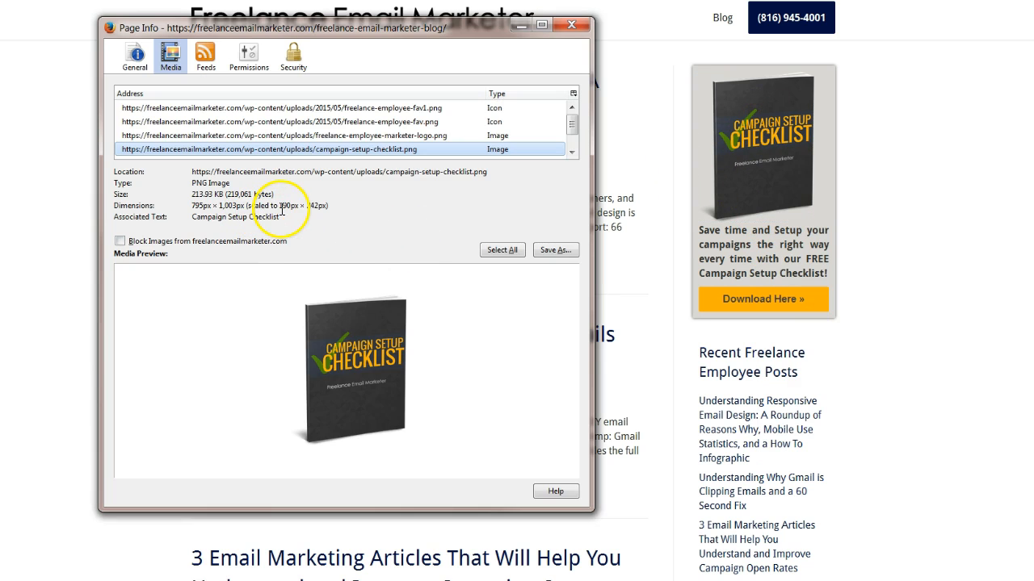
left_click_drag(279, 207, 331, 212)
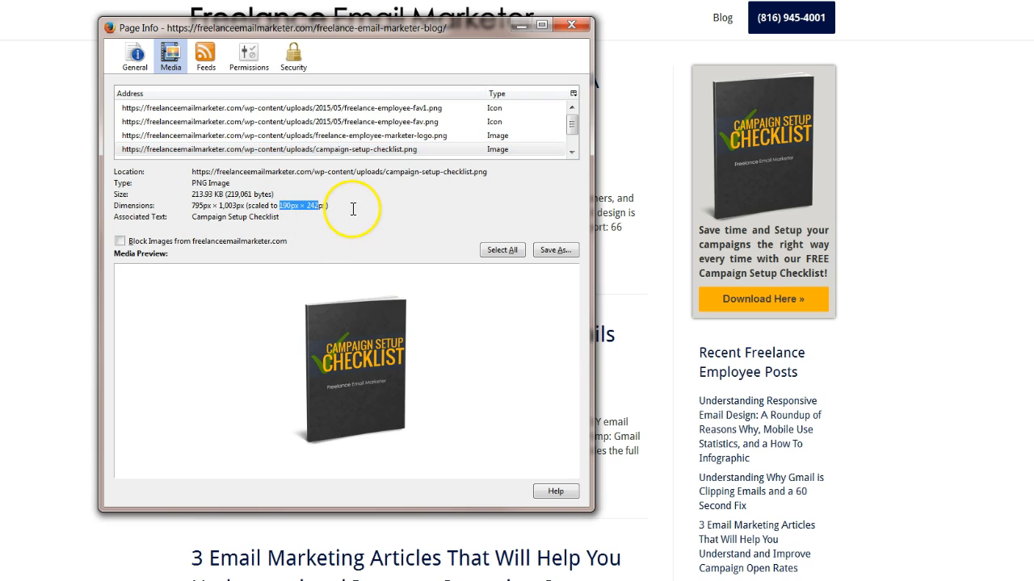
left_click(571, 25)
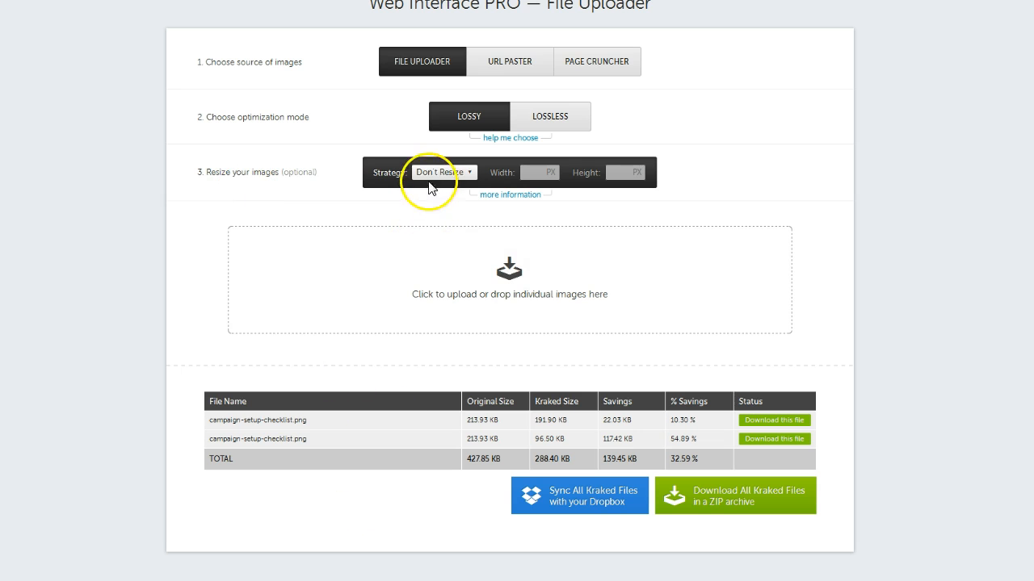
Set the resize strategy to Exact with width 190 and height 242
left_click(436, 173)
left_click(431, 196)
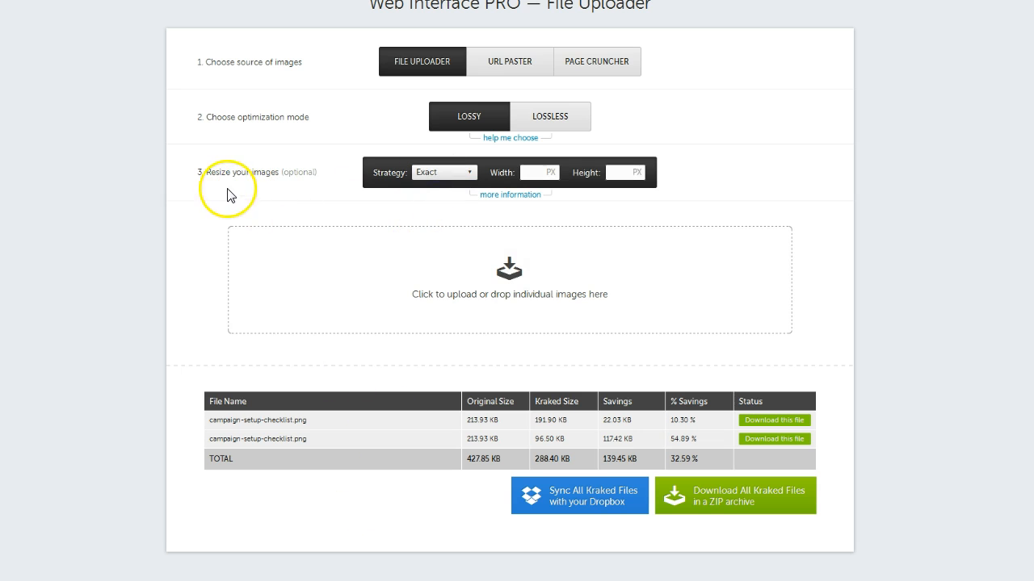
left_click(540, 175)
type("190")
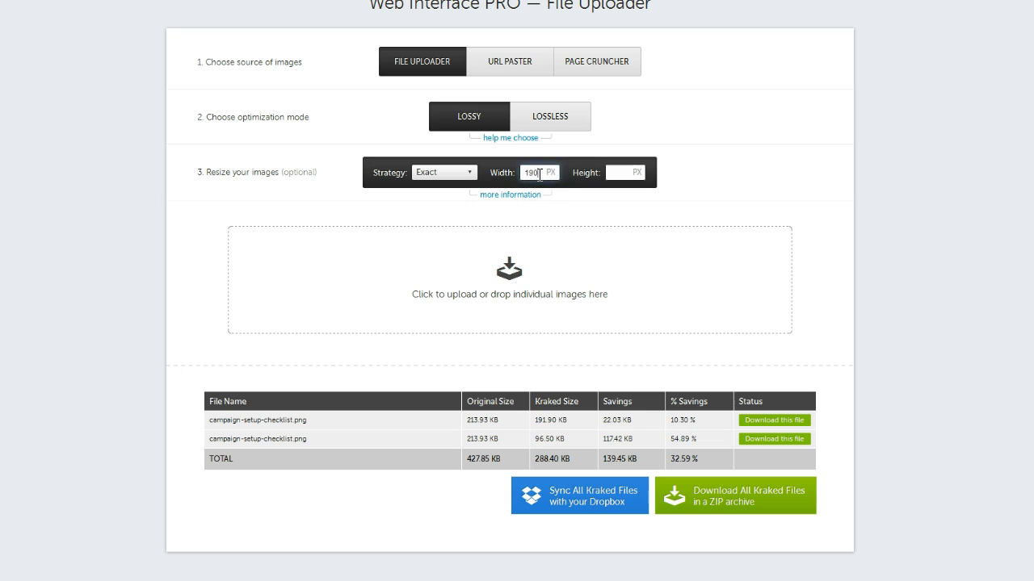
key("Tab")
type("242")
left_click(658, 161)
left_click(721, 224)
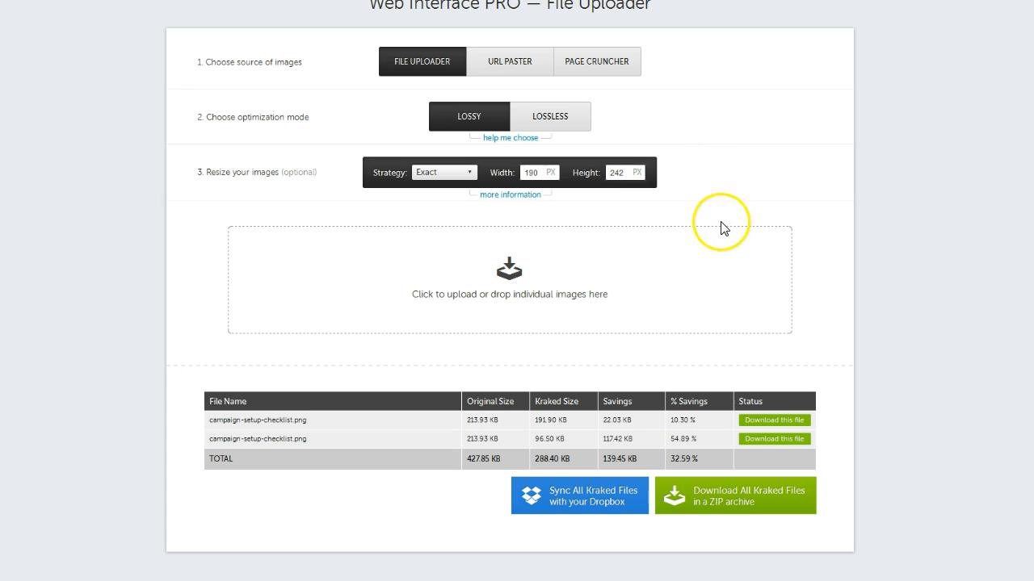
Keep lossy mode and upload a third copy, compressed to 13.60 KB with 93.64% saved
left_click(469, 118)
left_click(469, 117)
left_click_drag(918, 210, 509, 294)
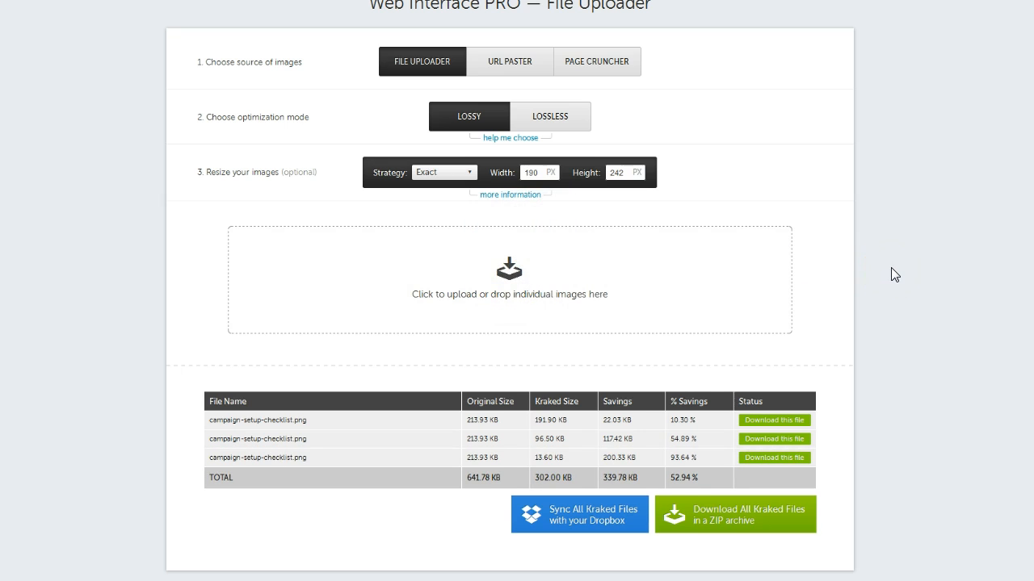
mouse_move(549, 457)
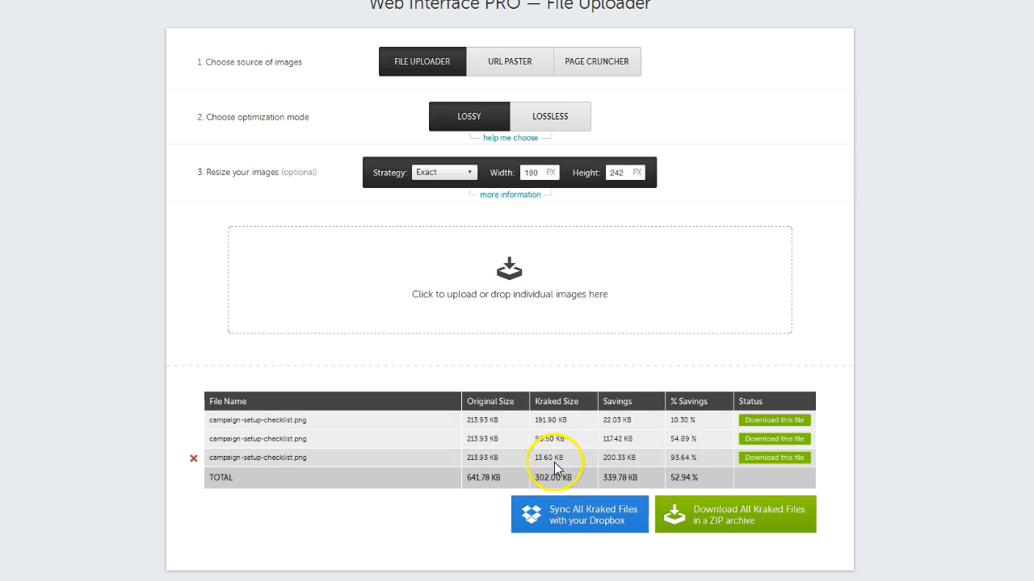
left_click(753, 458)
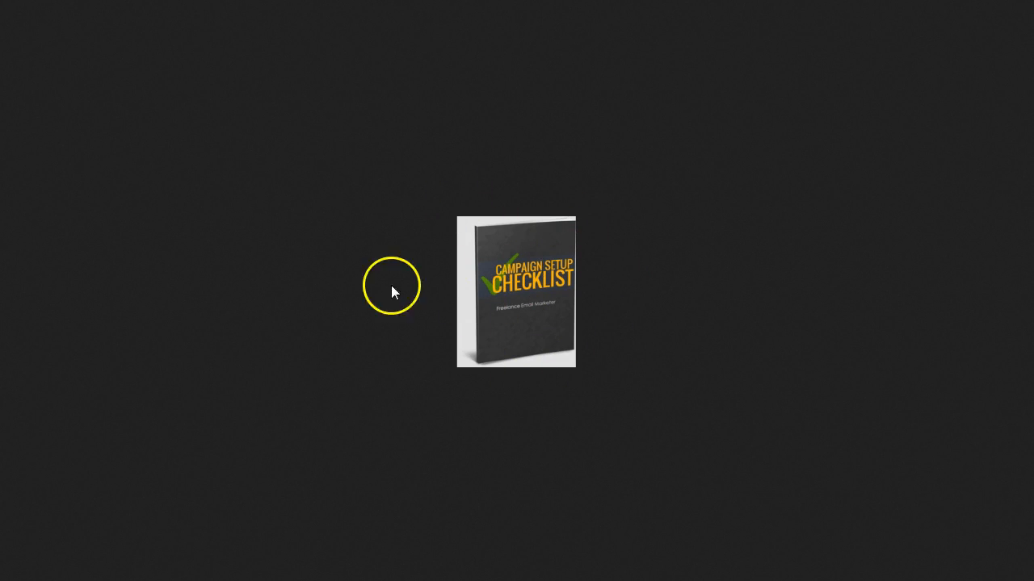
key("ctrl+shift+Tab")
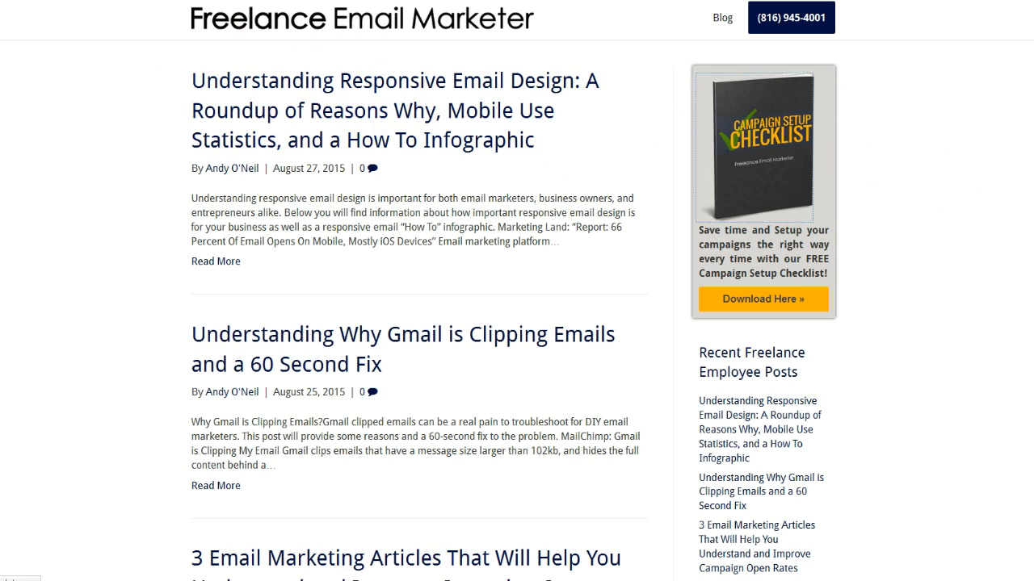
left_click(218, 1)
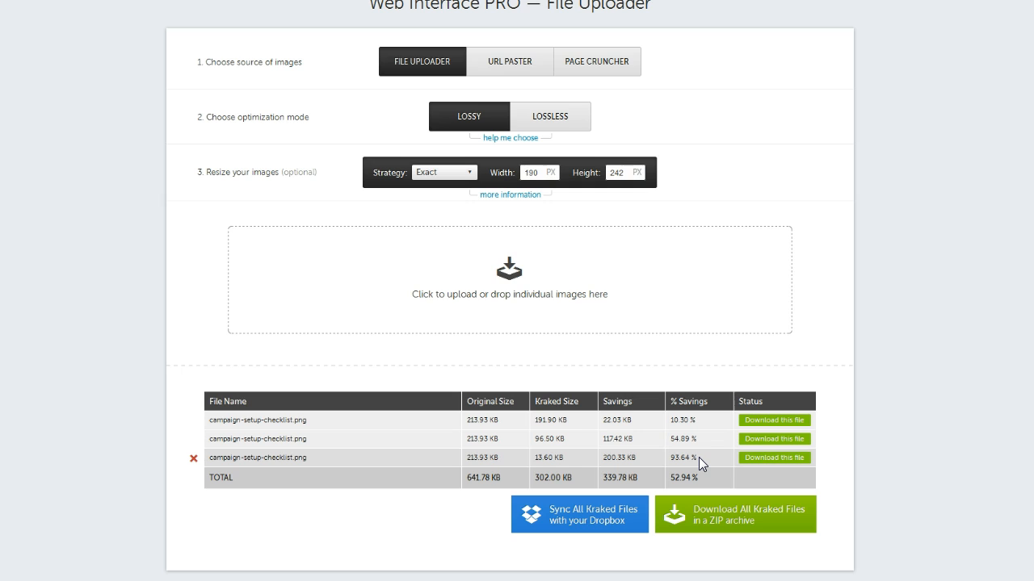
scroll(76, 210, "up", 2)
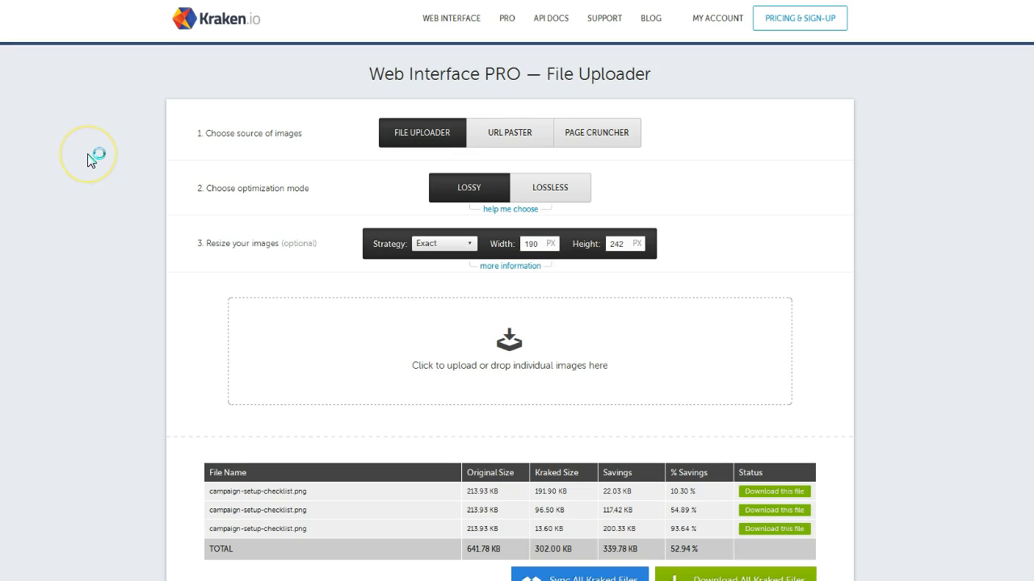
scroll(90, 159, "down", 5)
scroll(89, 158, "up", 2)
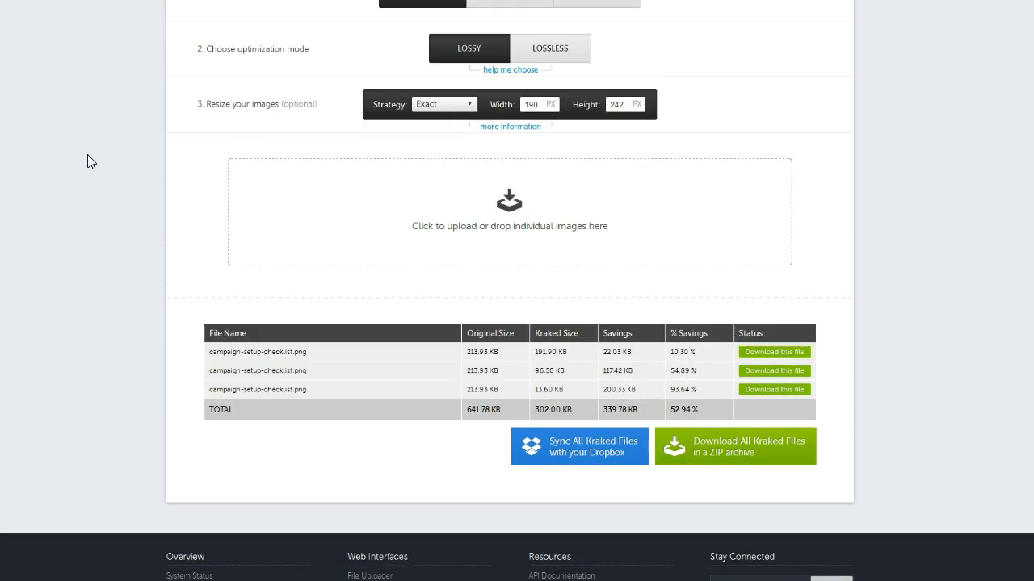
scroll(88, 161, "up", 1)
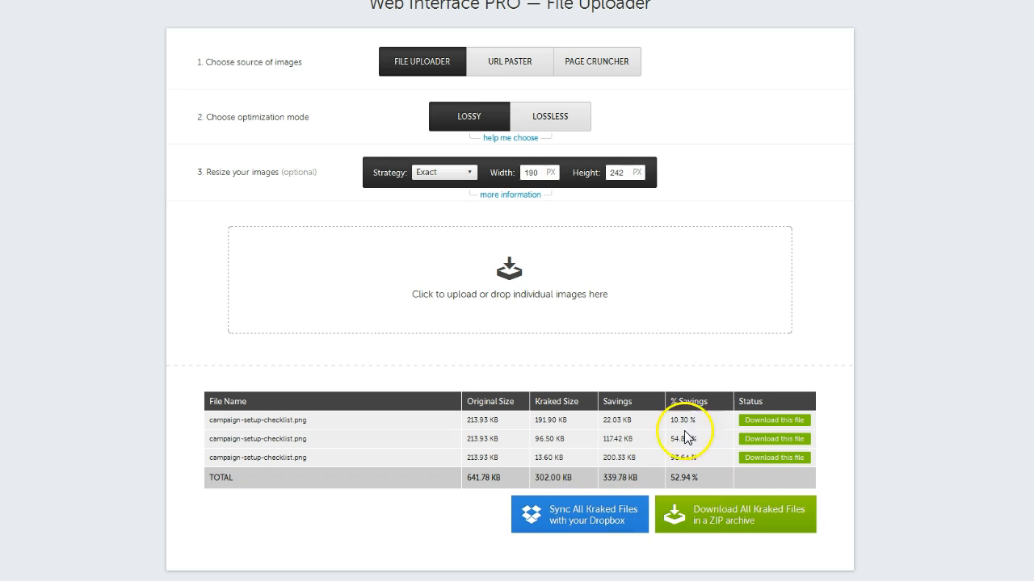
mouse_move(685, 439)
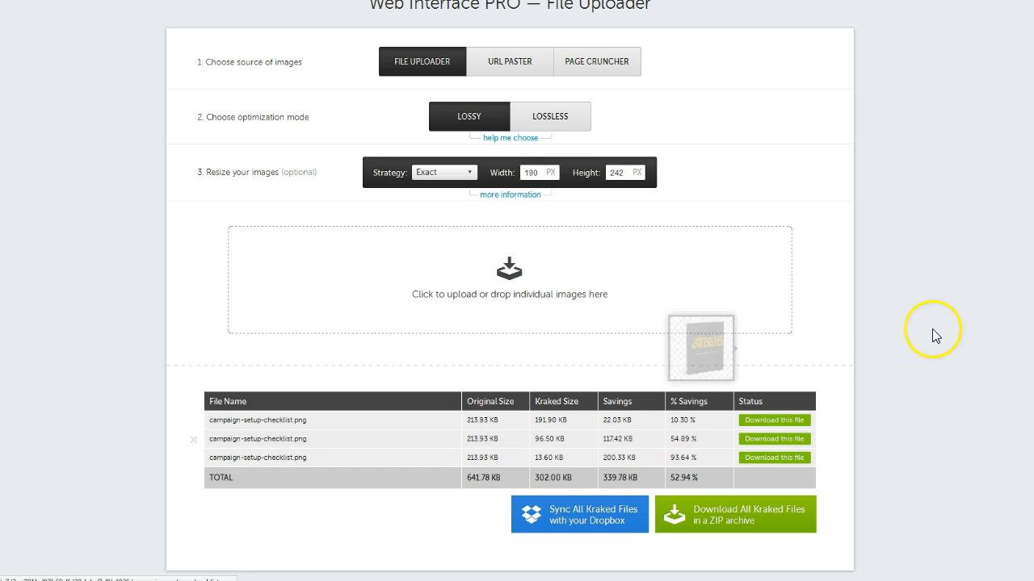
Open the third, 190 × 242 compressed checklist image via its Download this file link
left_click(781, 461)
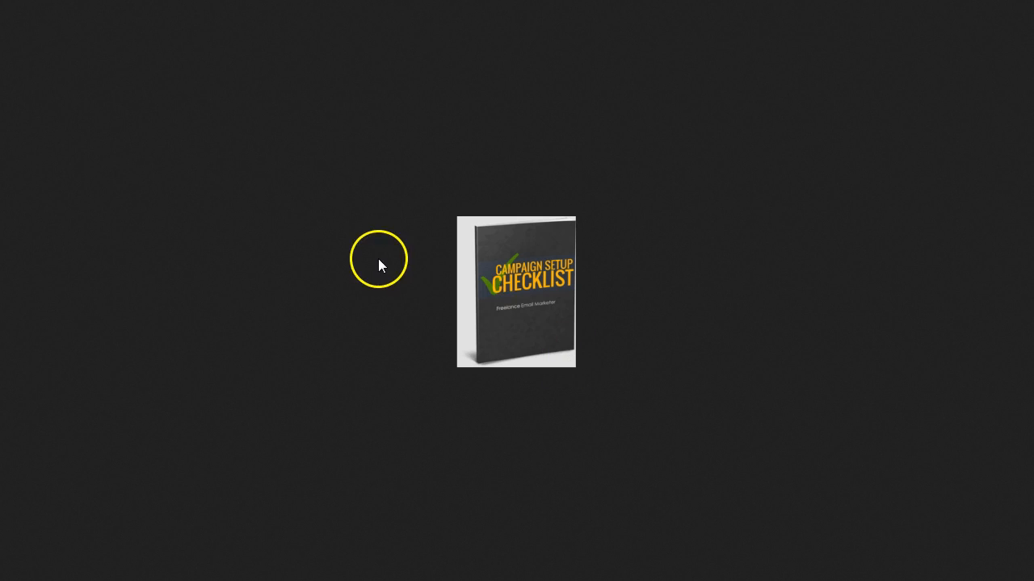